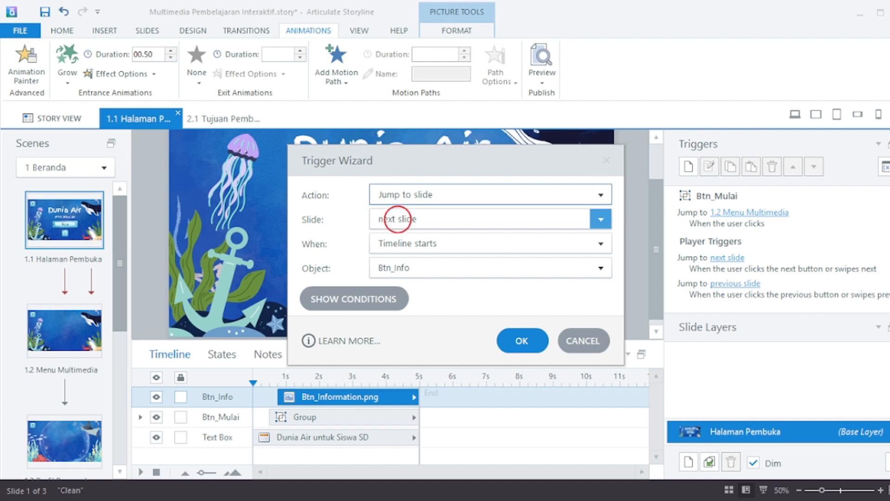
Configure the Btn_Info trigger to jump to slide 1.3 Profil Pengembang when the user clicks Btn_Info
left_click(397, 219)
left_click(458, 255)
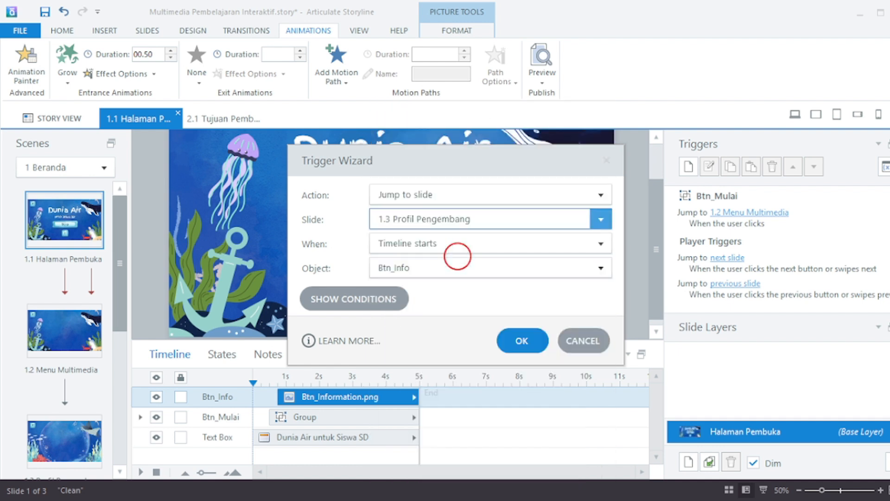
left_click_drag(461, 163, 643, 158)
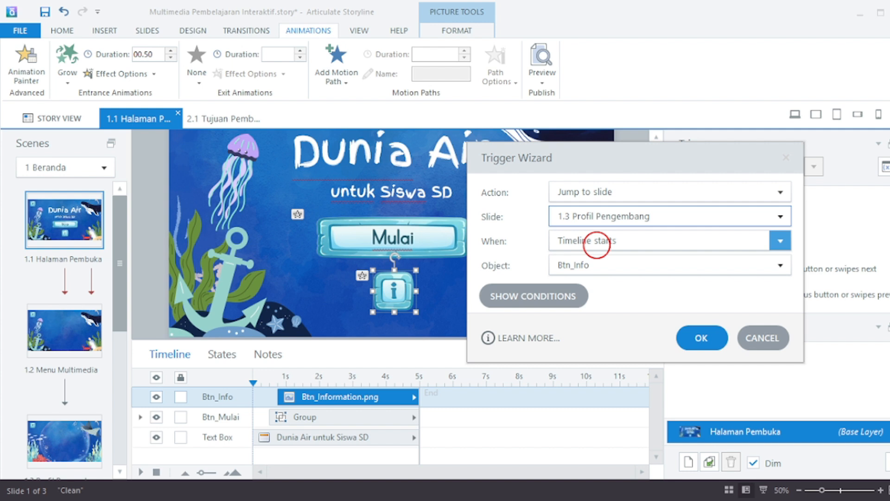
left_click(599, 243)
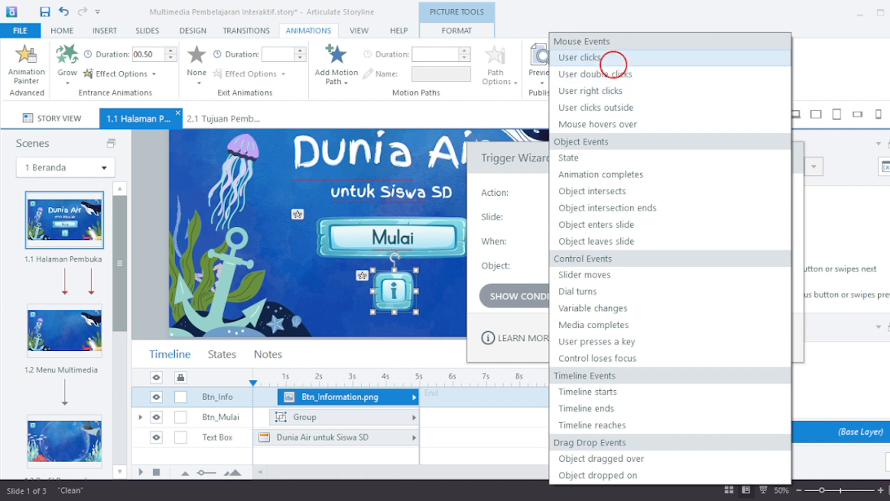
left_click(613, 61)
left_click(616, 268)
left_click(603, 349)
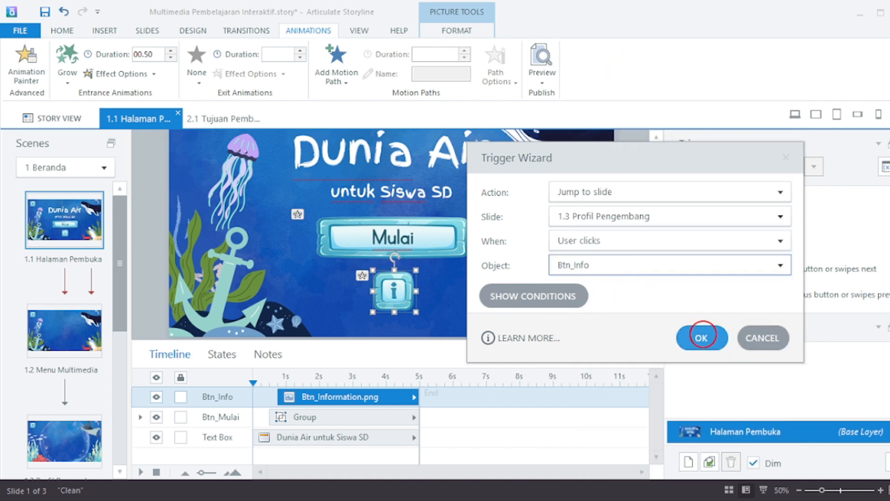
left_click(701, 336)
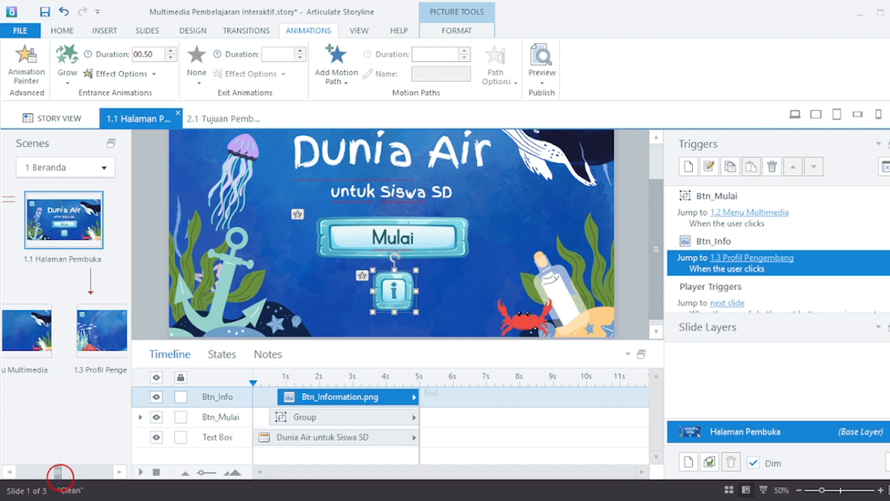
Copy the title text box from slide 1.1 Halaman Pembuka onto slide 1.2 Menu Multimedia in place of its title placeholder
mouse_move(58, 473)
left_mouse_down()
mouse_move(24, 469)
mouse_move(51, 470)
left_mouse_up()
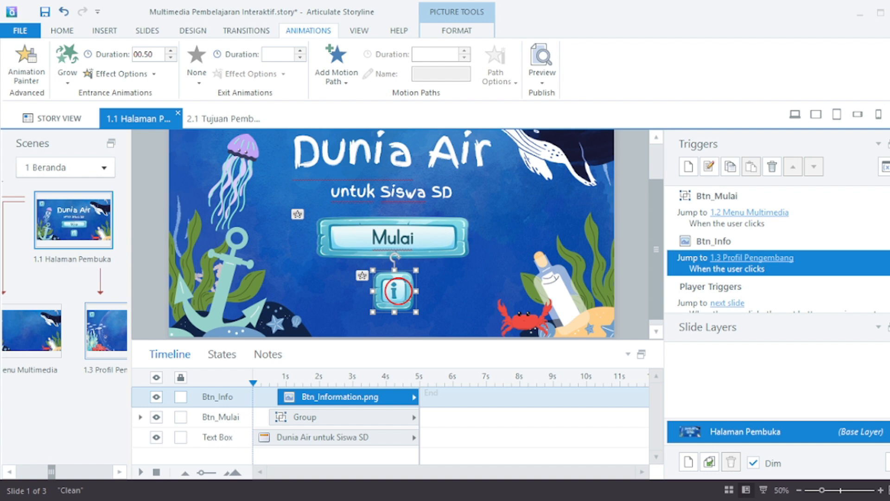
left_click(54, 348)
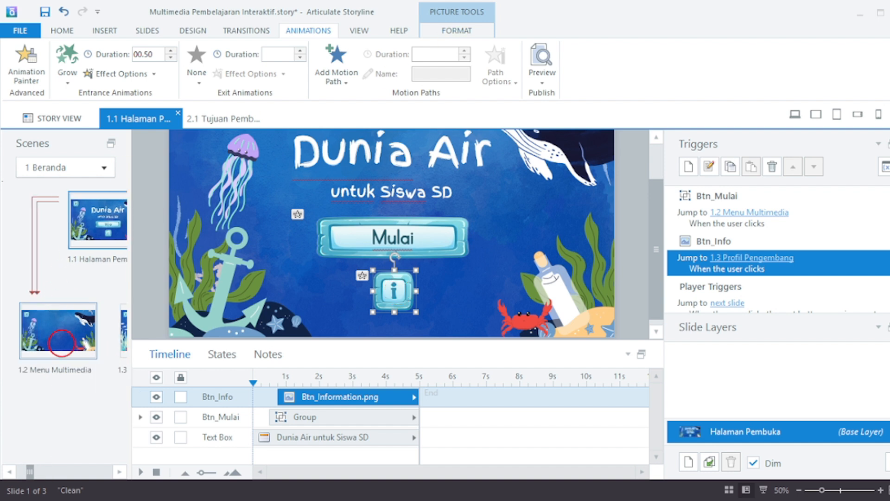
left_click(105, 211)
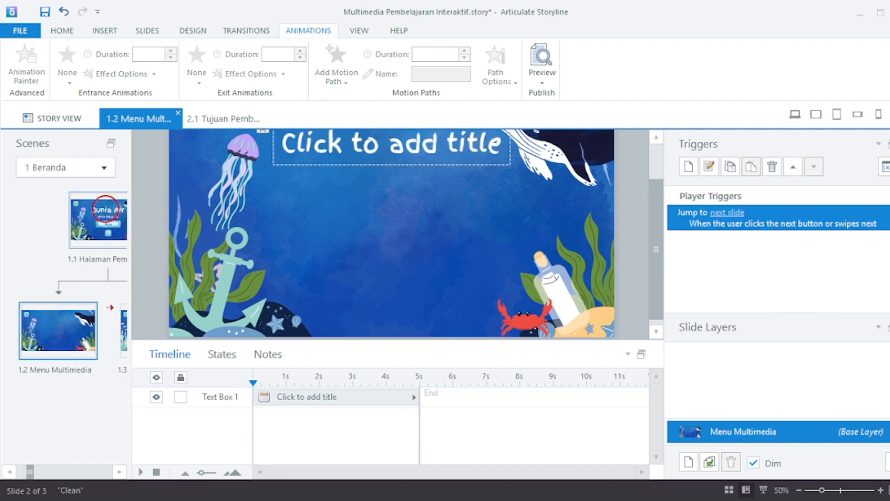
left_click(405, 204)
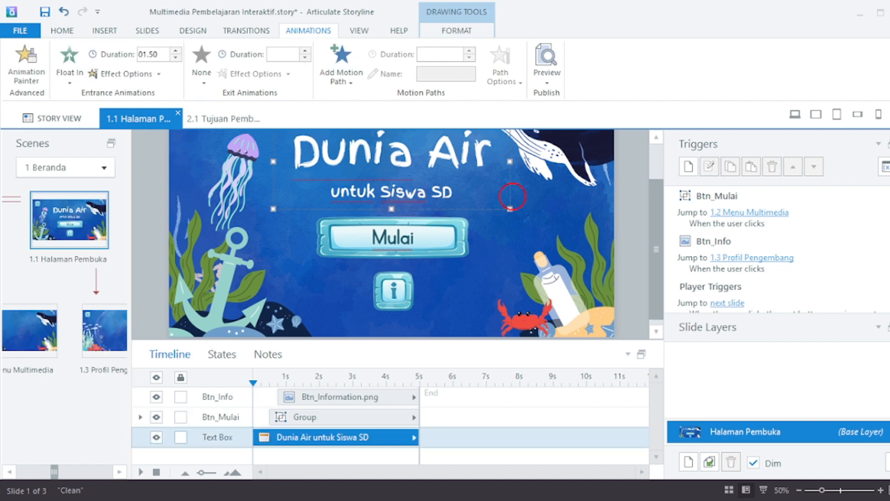
left_click(40, 319)
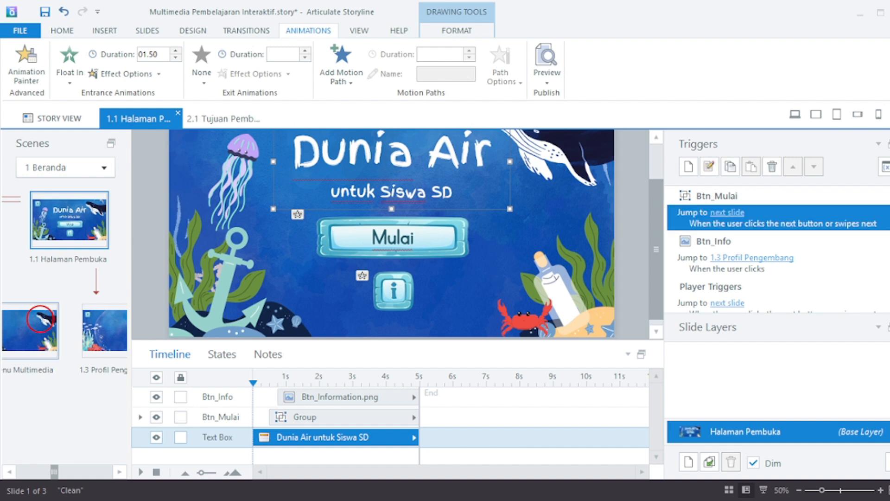
left_click(420, 161)
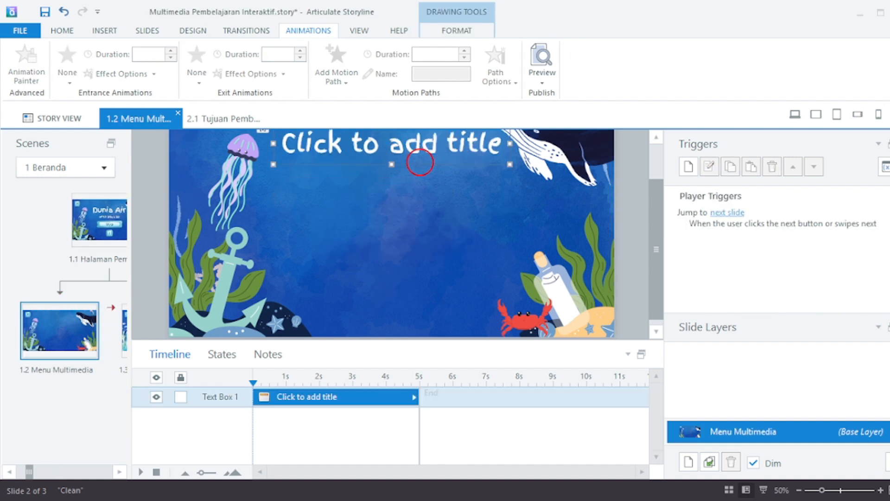
key("ctrl+v")
Replace the copied title's whole text with "Menu Media"
key("ctrl+a")
type("Menu Media")
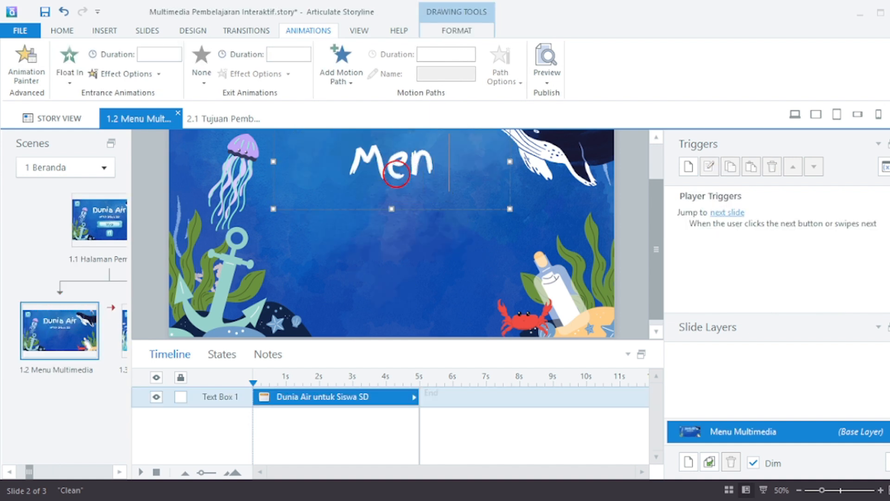
left_click(378, 252)
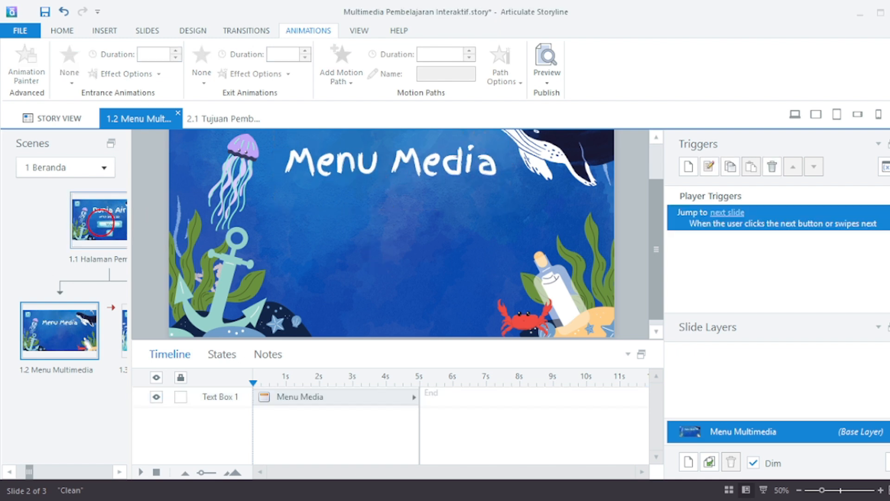
Copy the Mulai button from slide 1.1 Halaman Pembuka to slide 1.2 Menu Multimedia and relabel it "Ayo Belajar"
left_click(100, 221)
left_click(455, 224)
left_click(56, 320)
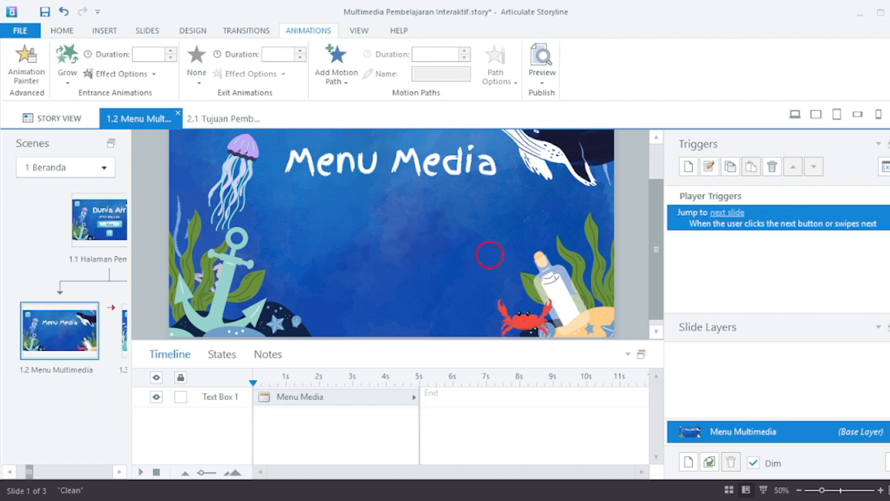
key("ctrl+v")
left_click(392, 241)
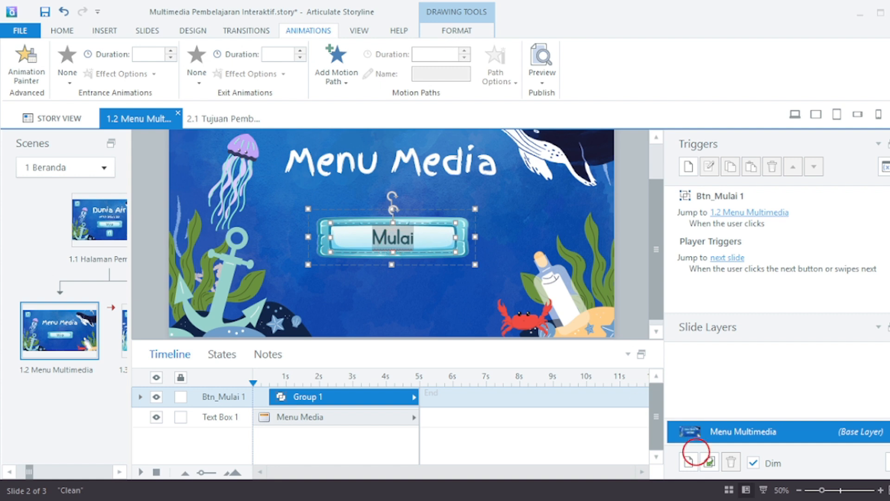
type("Ayo Belajar")
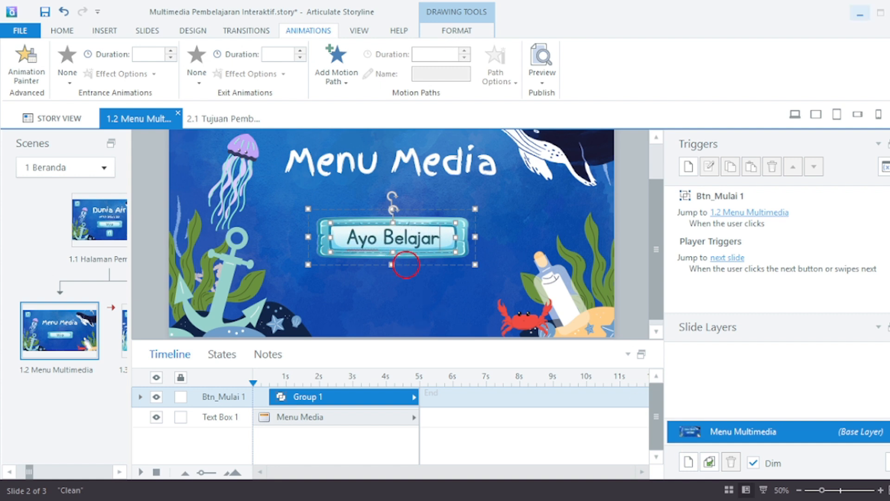
Duplicate the Ayo Belajar button, place the copy directly below it and label it "Ayo Berlatih"
left_click(407, 265)
key("ctrl+d")
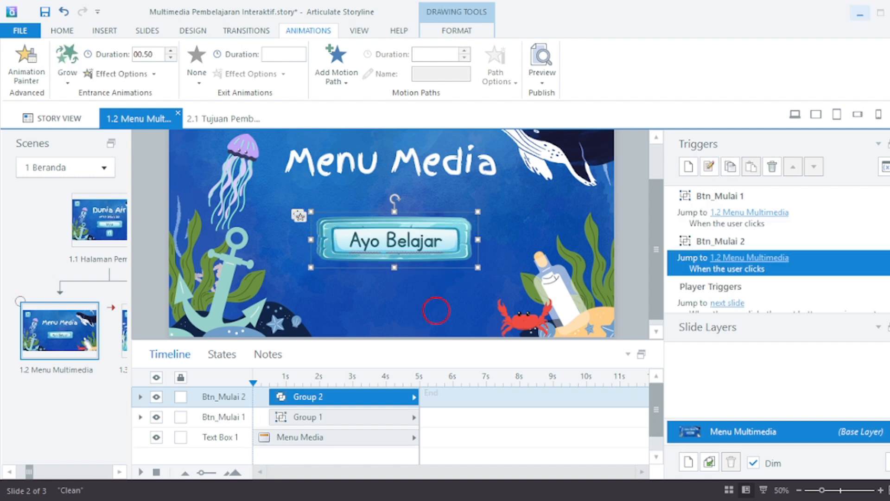
left_click_drag(407, 241, 405, 280)
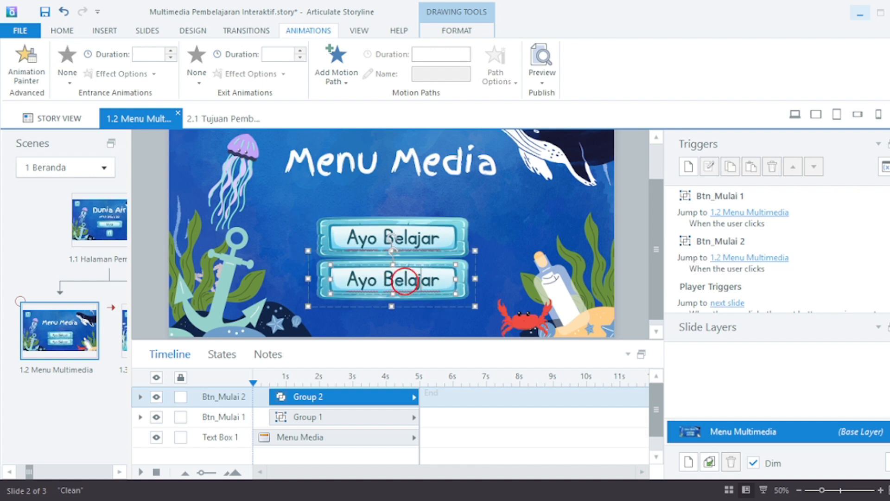
double_click(405, 280)
type("Berlatih")
scroll(463, 284, "down", 1)
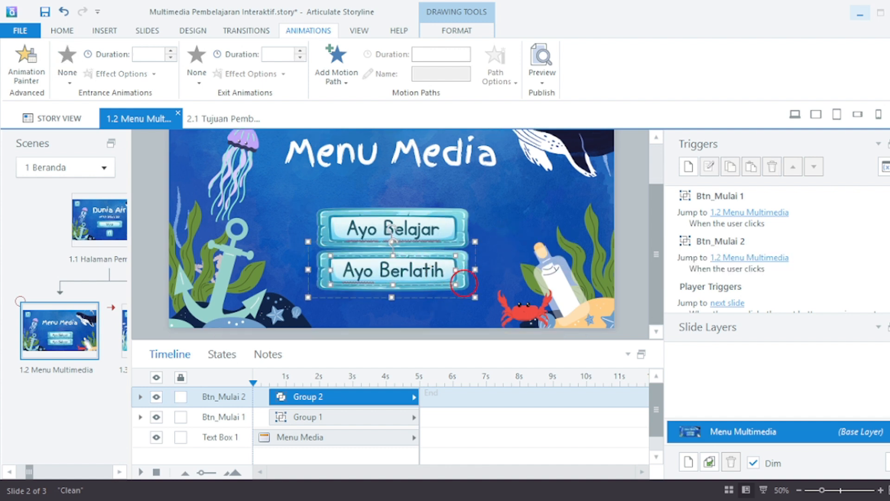
Duplicate the Ayo Berlatih button, place the copy lower on the slide and label it "Ayo Bermain"
left_click(459, 299)
key("ctrl+d")
left_click_drag(448, 297, 443, 318)
left_click_drag(385, 298, 448, 300)
type("Bermain")
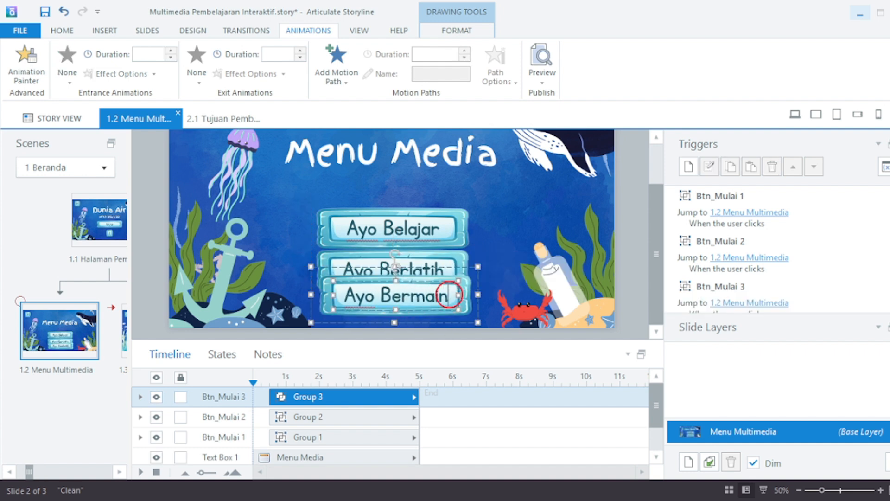
scroll(534, 231, "down", 1)
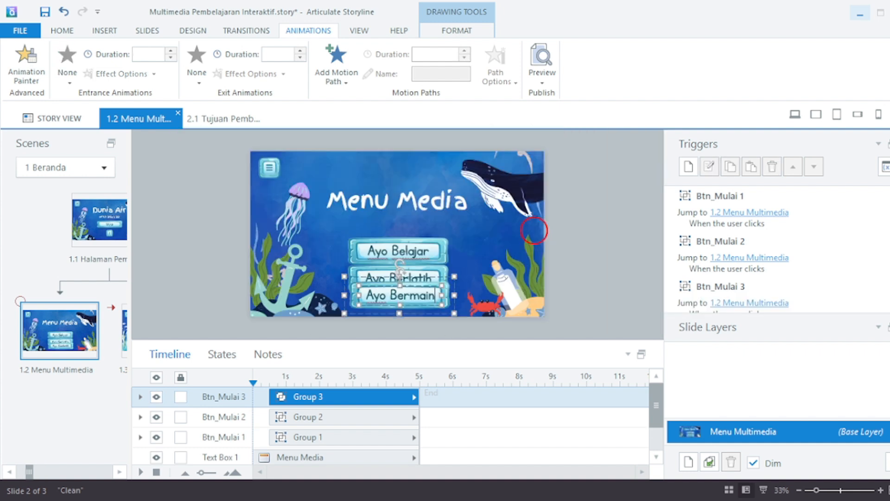
Nudge the Menu Media title up toward the slide's upper edge to make room for the buttons
left_click(429, 229)
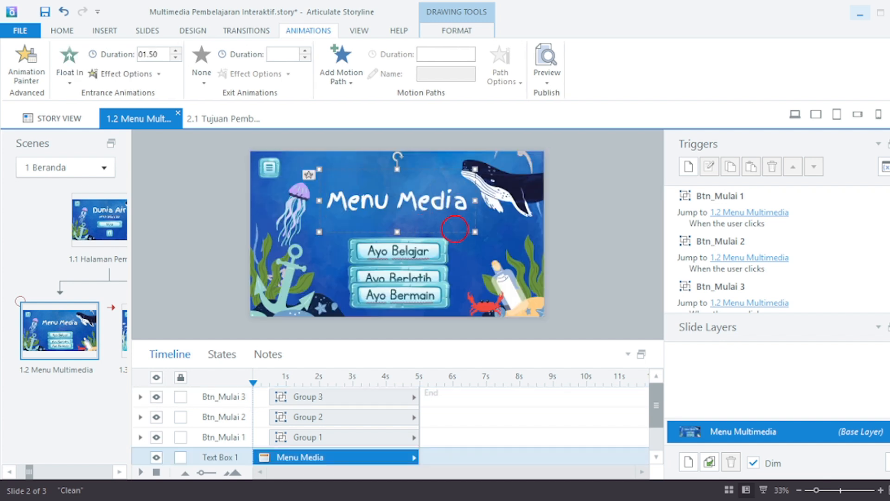
key("Up")
key("Up")
key("Up")
key("Up")
key("Up")
key("Up")
key("Up")
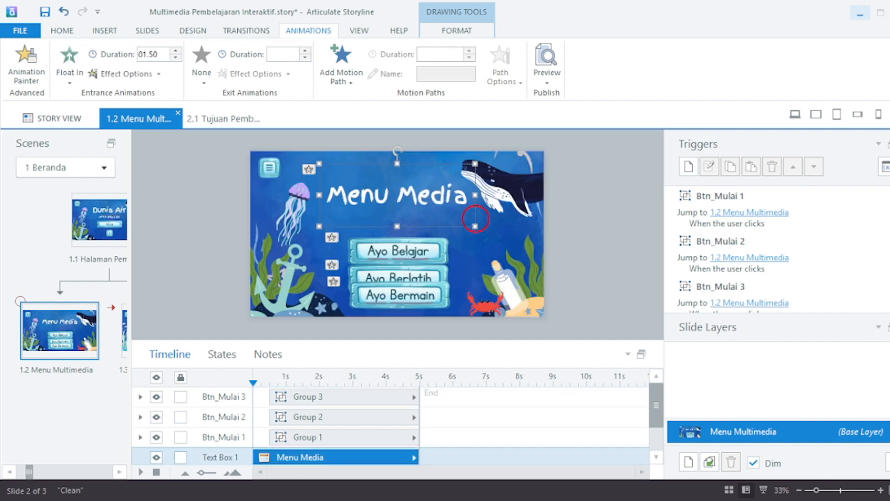
Nudge the Ayo Belajar button straight up until it sits just below the Menu Media title
left_click(428, 259)
key("Up")
key("Up")
key("Up")
key("Up")
key("Up")
key("Up")
key("Up")
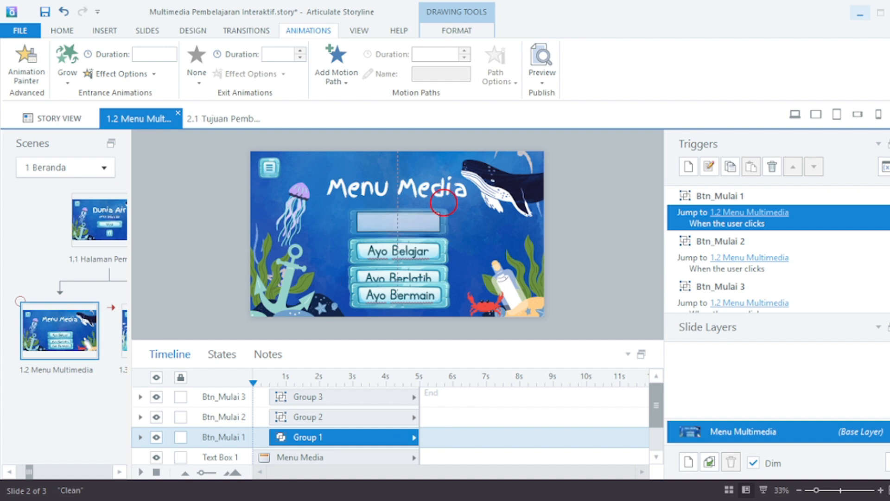
Reposition the Ayo Berlatih and Ayo Bermain buttons so they stack without overlapping, centred under the Ayo Belajar button
left_click(428, 262)
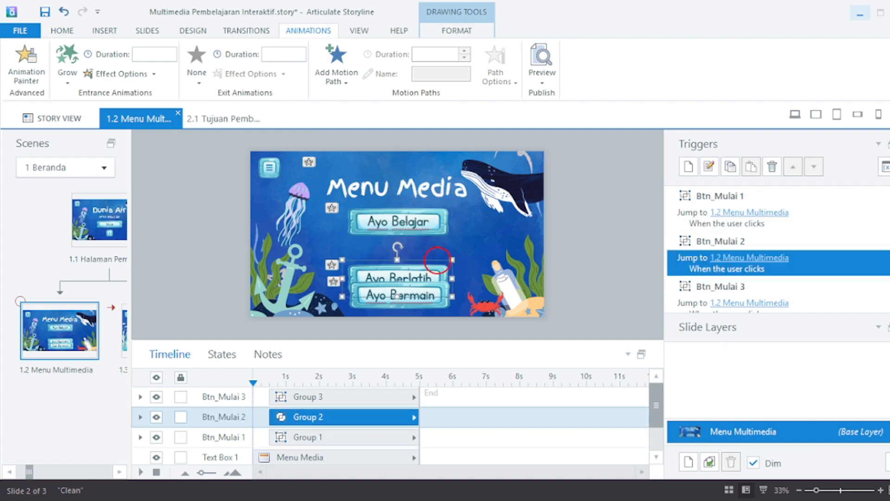
left_click_drag(438, 260, 436, 236)
left_click_drag(435, 285, 436, 271)
Distribute the three menu buttons evenly in the vertical direction and nudge the Menu Media title slightly higher
left_click_drag(587, 192, 334, 312)
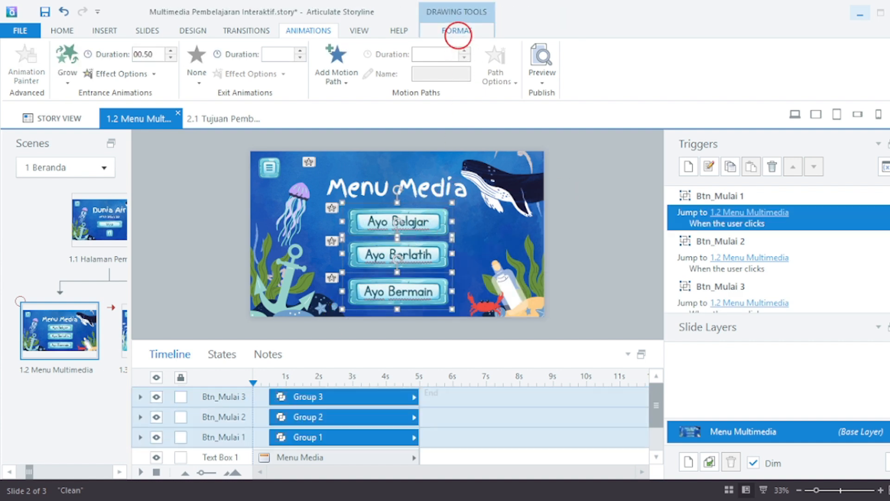
left_click(458, 33)
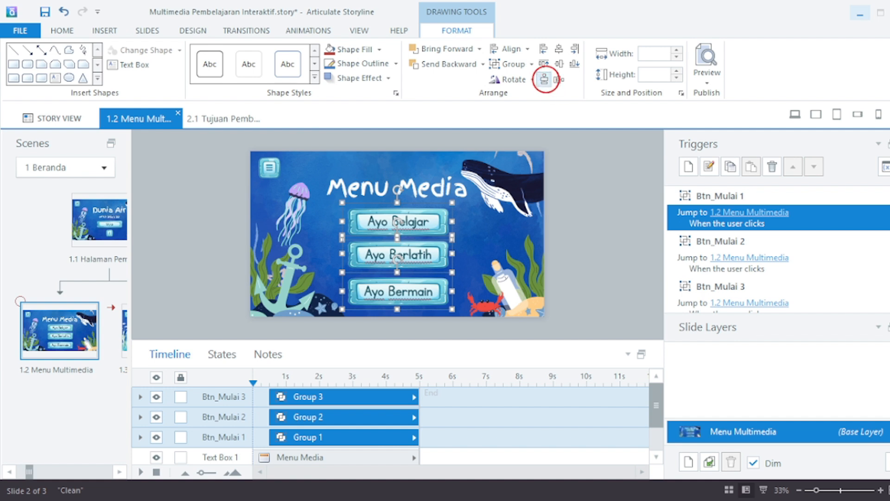
left_click(545, 79)
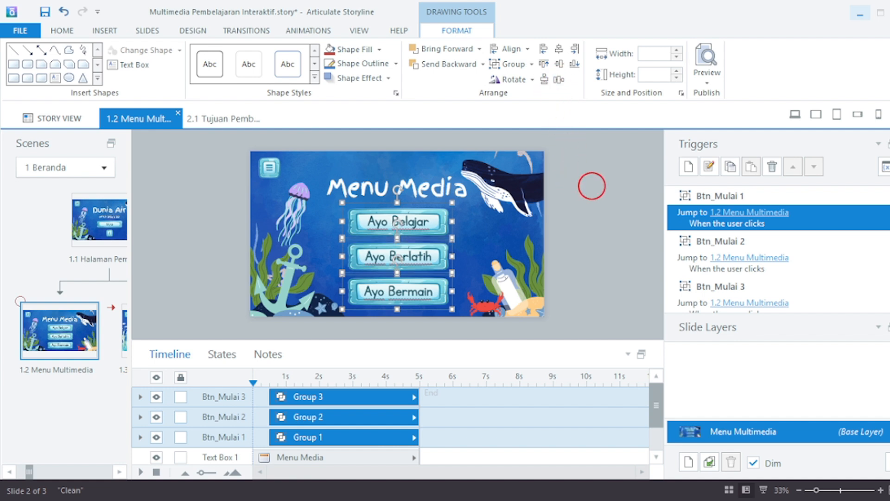
left_click(591, 186)
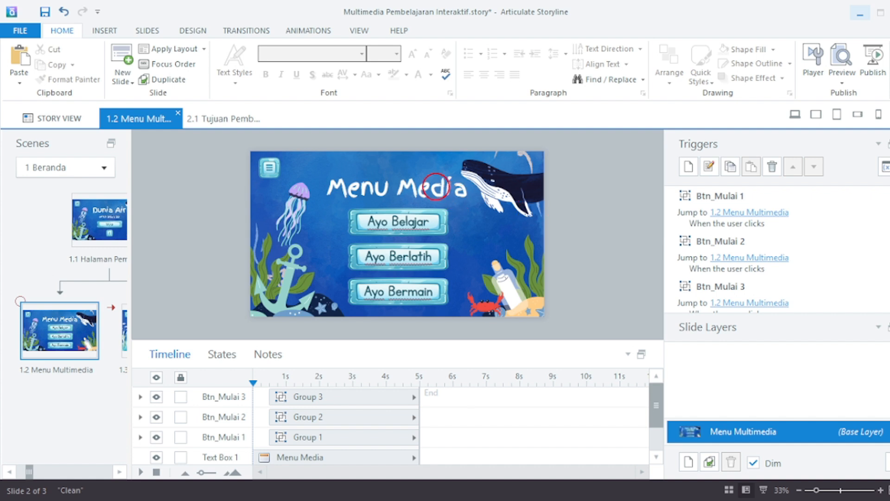
left_click(435, 158)
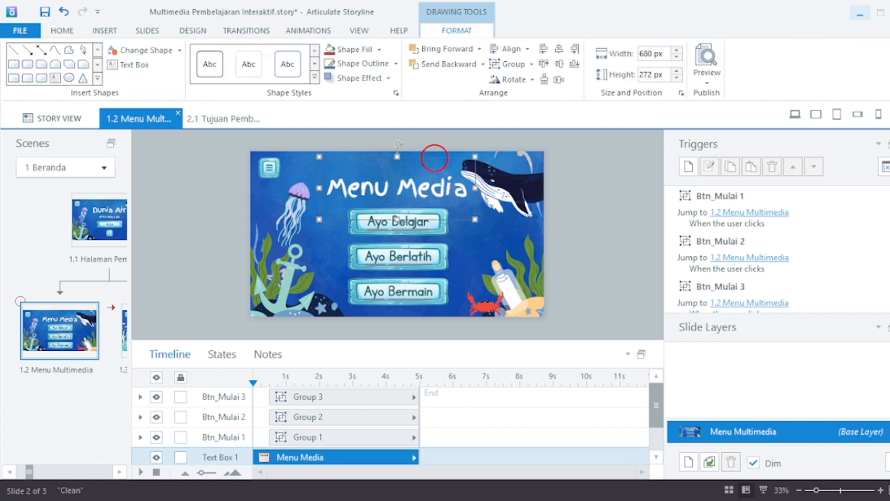
left_click(611, 194)
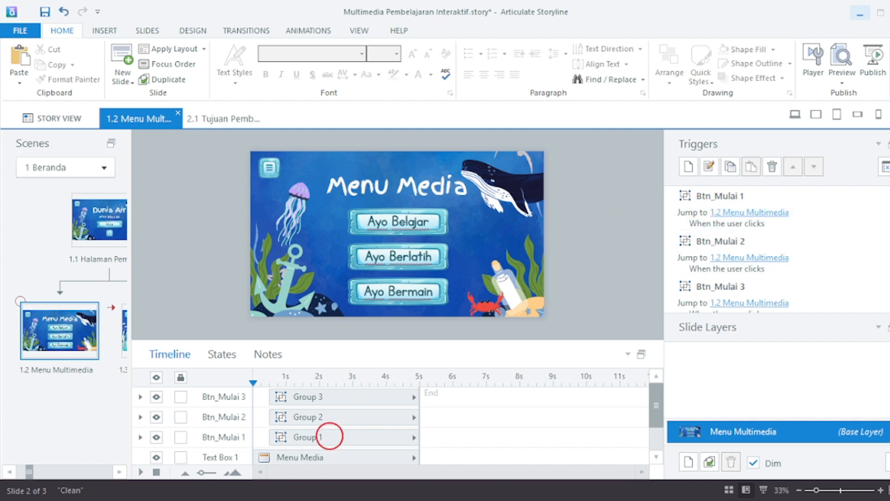
Rename the Ayo Belajar button's timeline object Btn_Mulai 1 as Btn_Materi
left_click(228, 434)
left_click(230, 430)
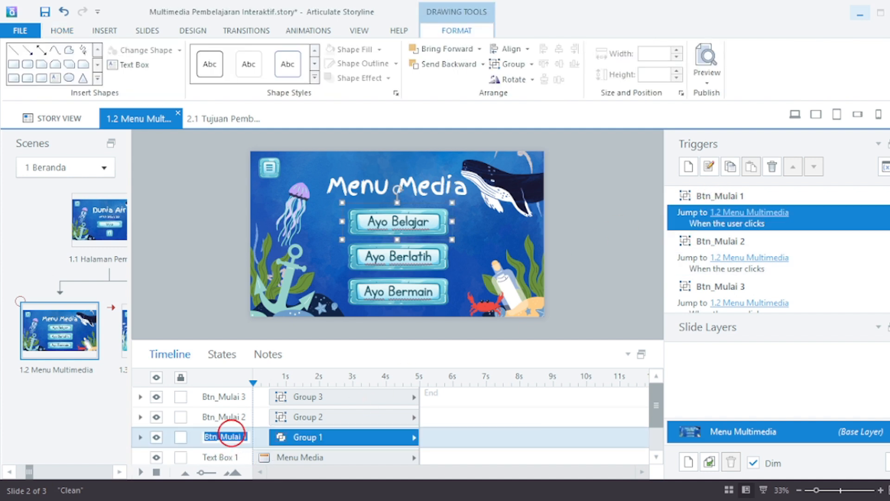
left_click(232, 436)
left_click_drag(221, 437, 252, 438)
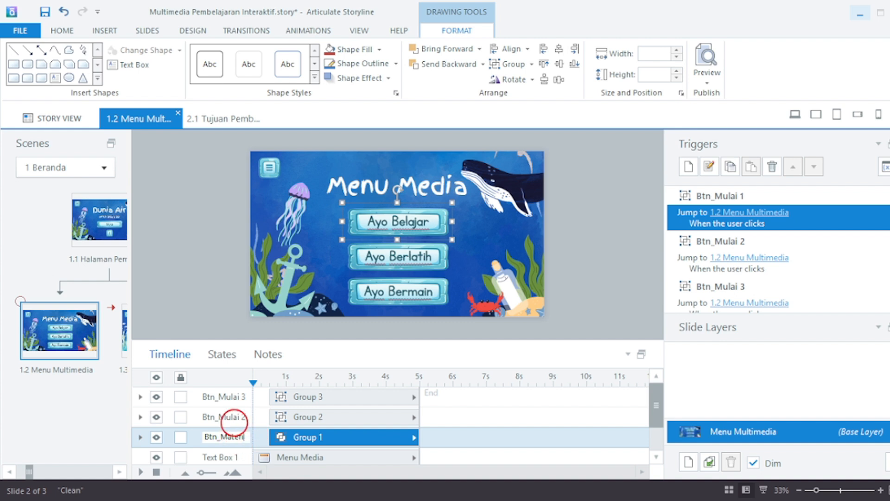
Rename the Ayo Berlatih button's timeline object Btn_Mulai 2 as Btn_Quiz
left_click(232, 417)
left_click(221, 416)
left_click_drag(221, 415, 245, 416)
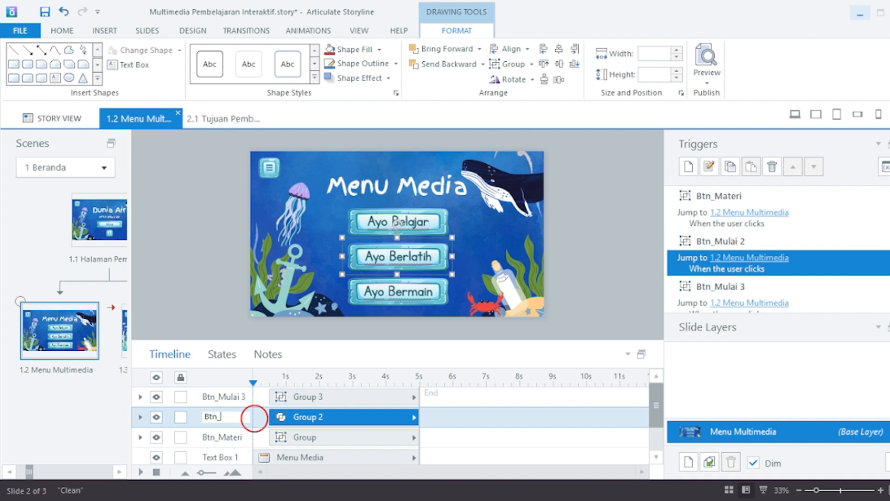
type("Quiz")
key("Return")
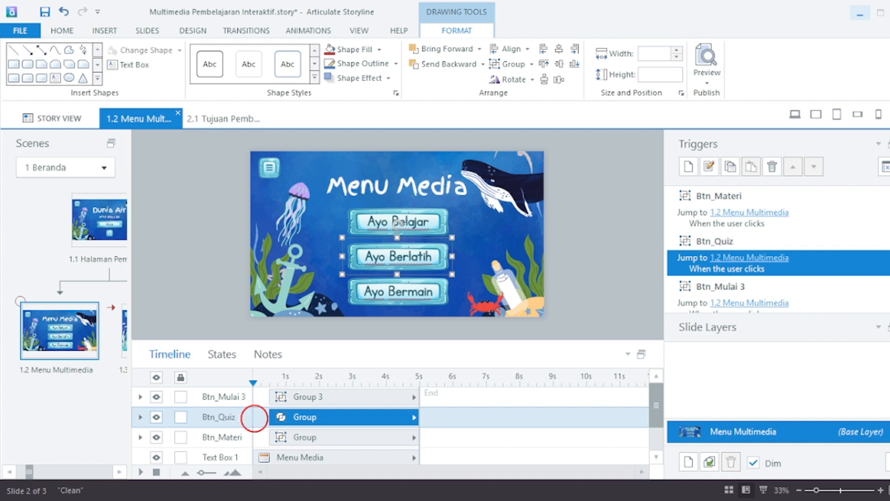
Rename the Ayo Bermain button's timeline object Btn_Mulai 3 as Btn_Games
left_click(224, 396)
left_click(224, 396)
left_click(221, 396)
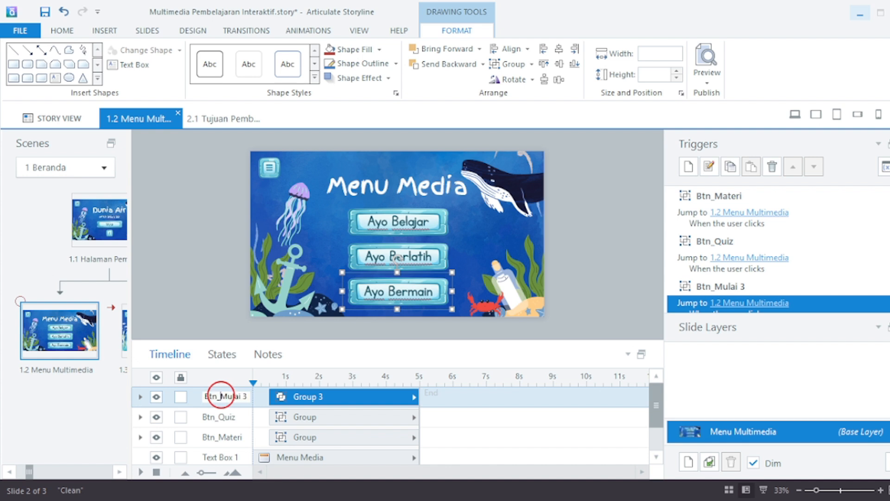
left_click_drag(221, 397, 244, 397)
type("Games")
key("Return")
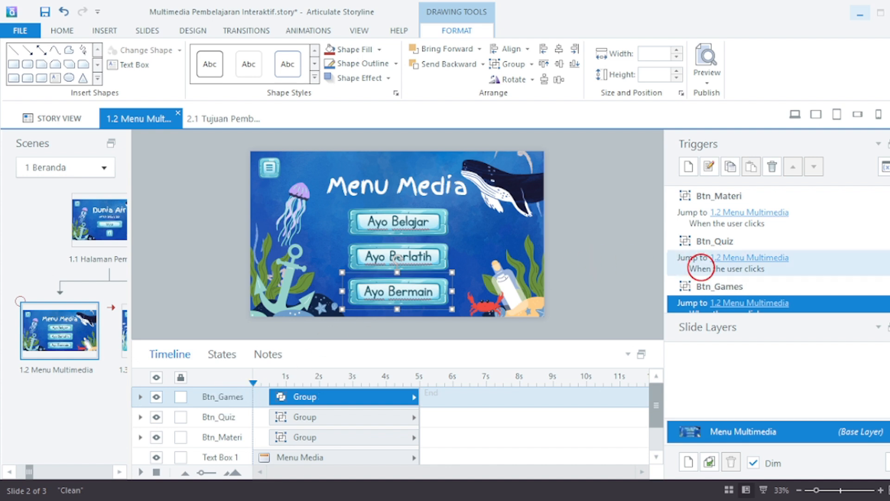
Edit the Btn_Materi trigger so that clicking the button jumps to scene 2 Materi
left_click(740, 227)
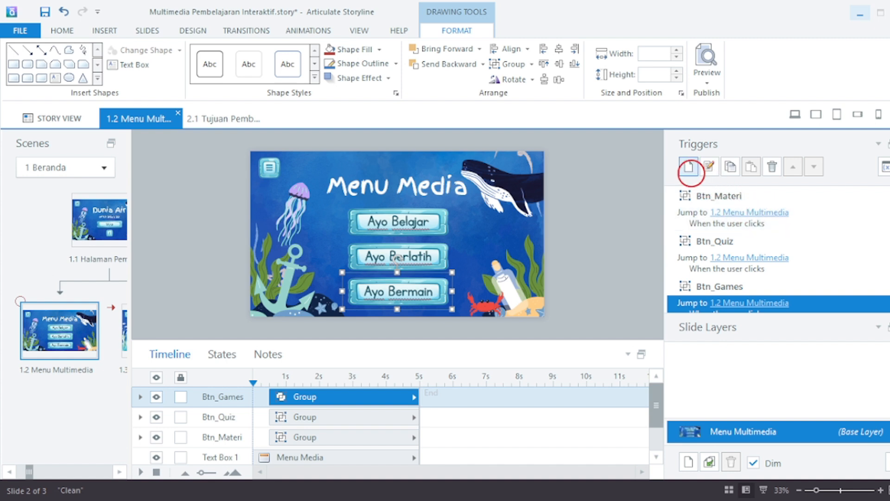
left_click(730, 214)
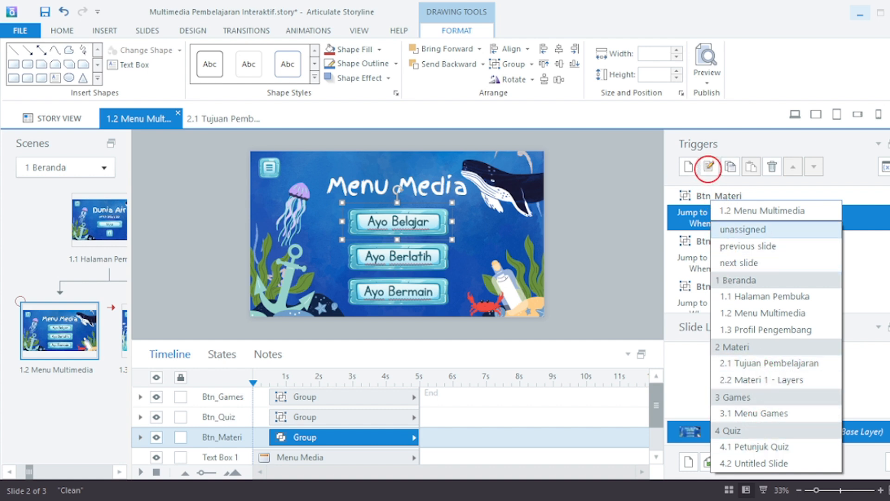
left_click(708, 167)
left_click(708, 167)
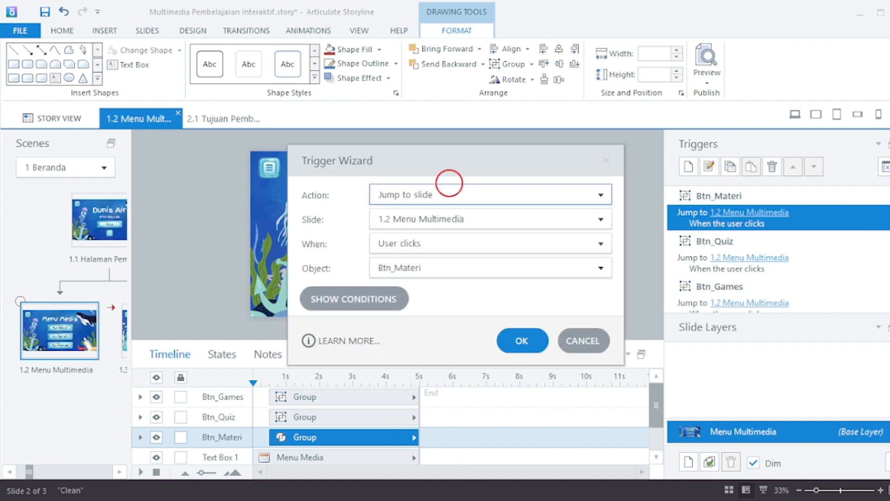
left_click(448, 193)
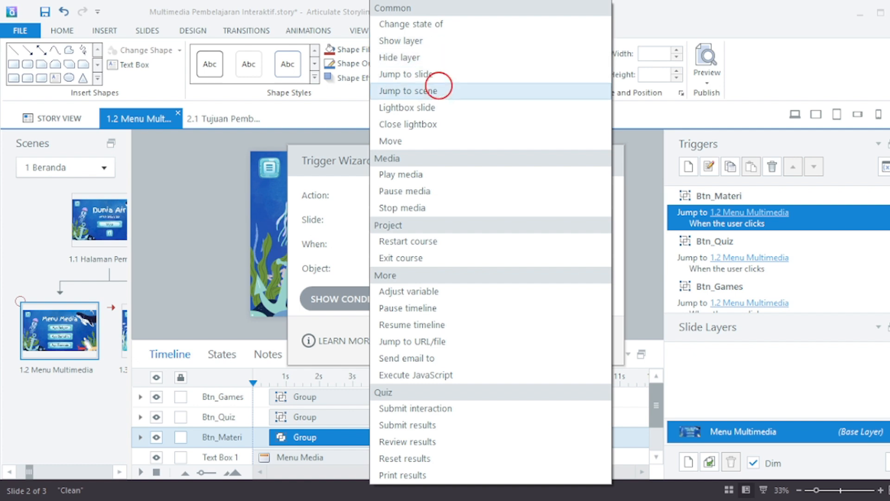
left_click(440, 90)
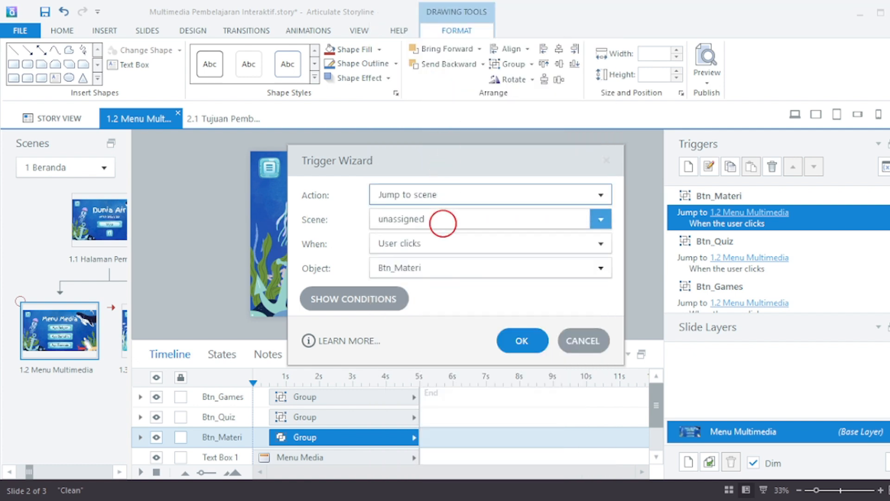
left_click(443, 223)
left_click(453, 304)
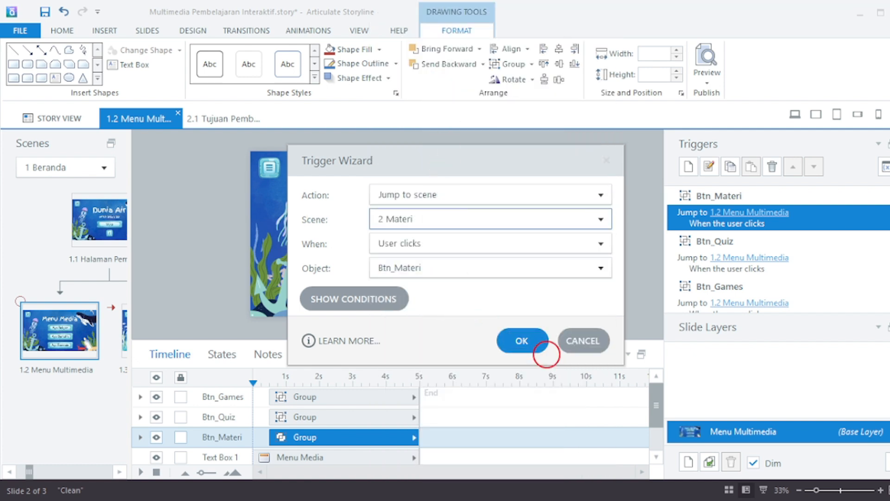
left_click(525, 340)
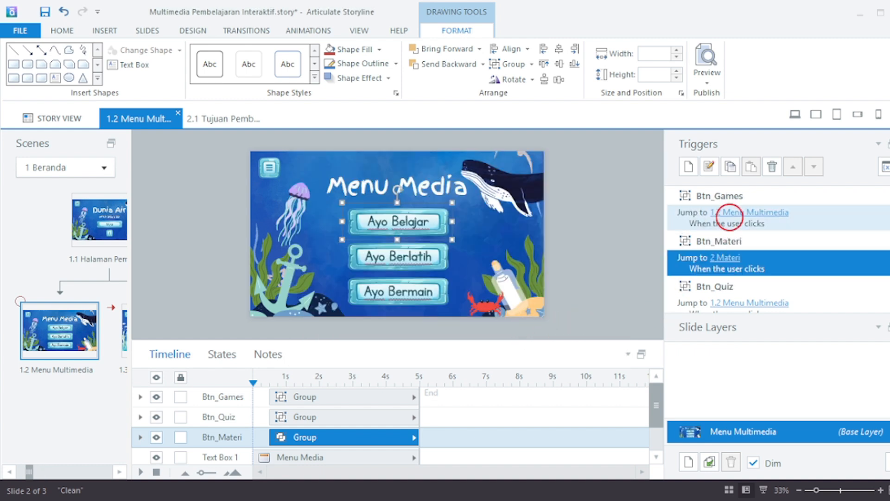
Point the Btn_Games trigger to slide 3.1 Menu Games and the Btn_Quiz trigger to slide 4.1 Petunjuk Quiz
left_click(735, 212)
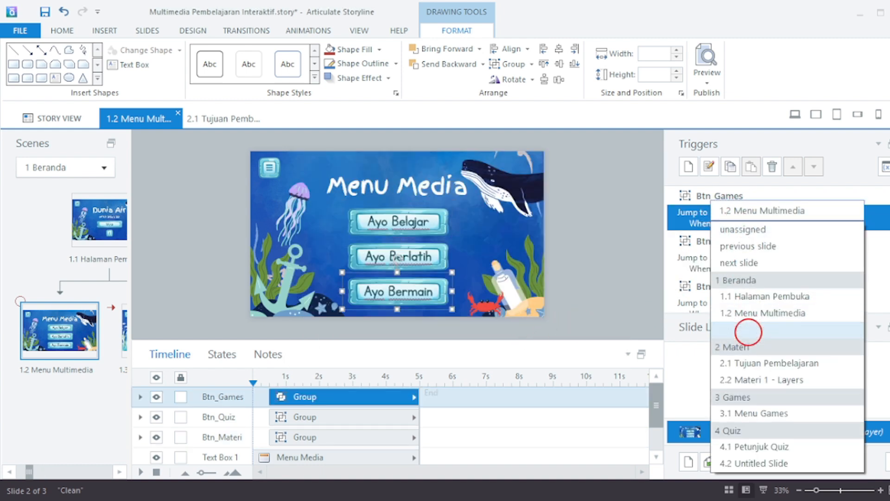
left_click(749, 412)
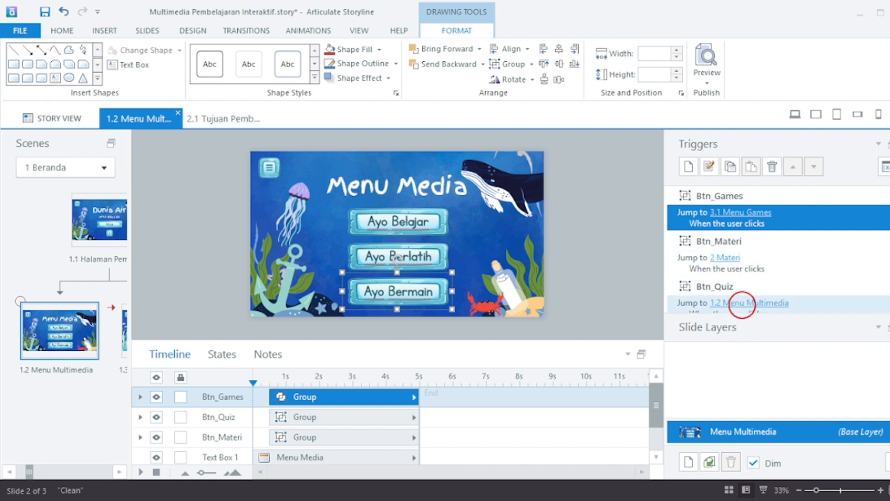
left_click(742, 304)
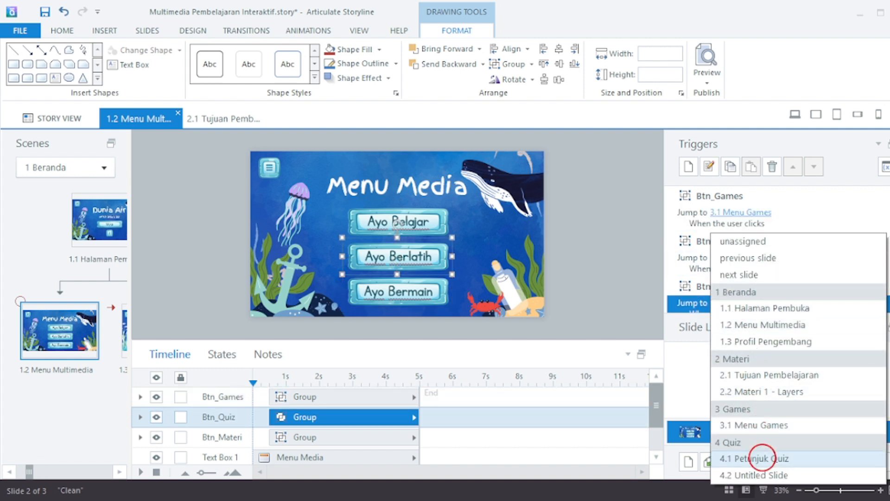
left_click(762, 458)
key("Escape")
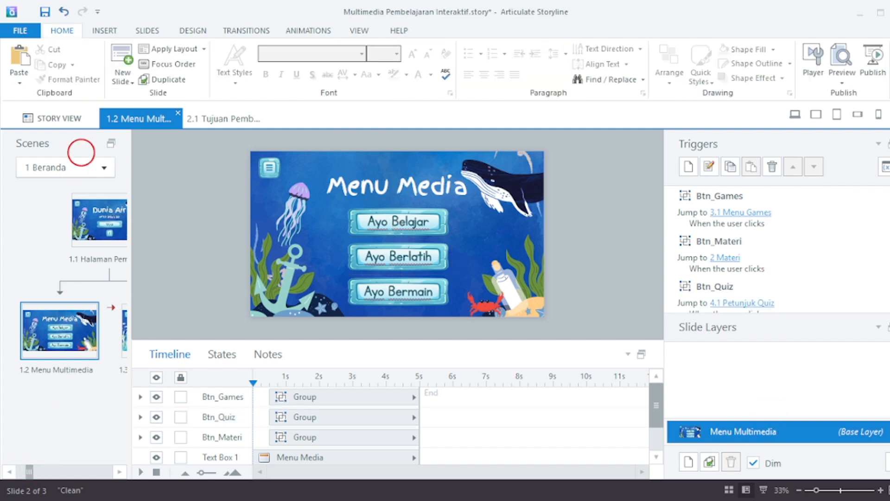
Insert the picture Btn_Home.png from the Tombol folder into the menu slide
left_click(103, 30)
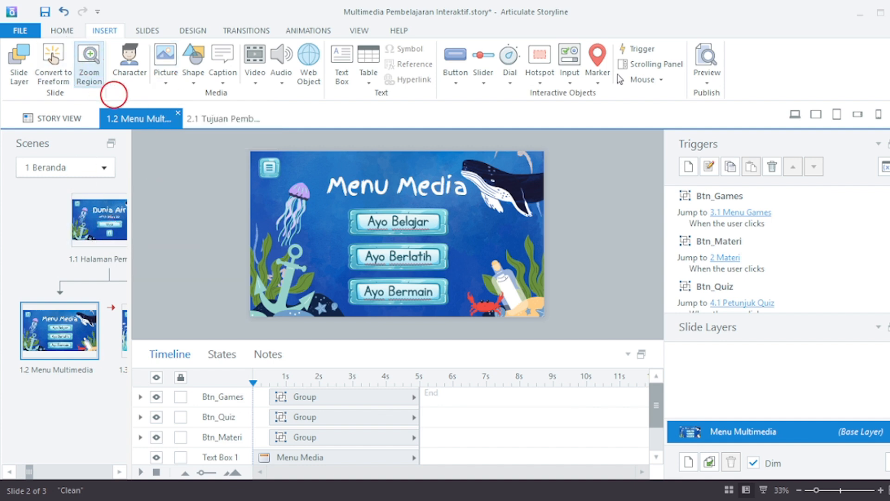
left_click(165, 81)
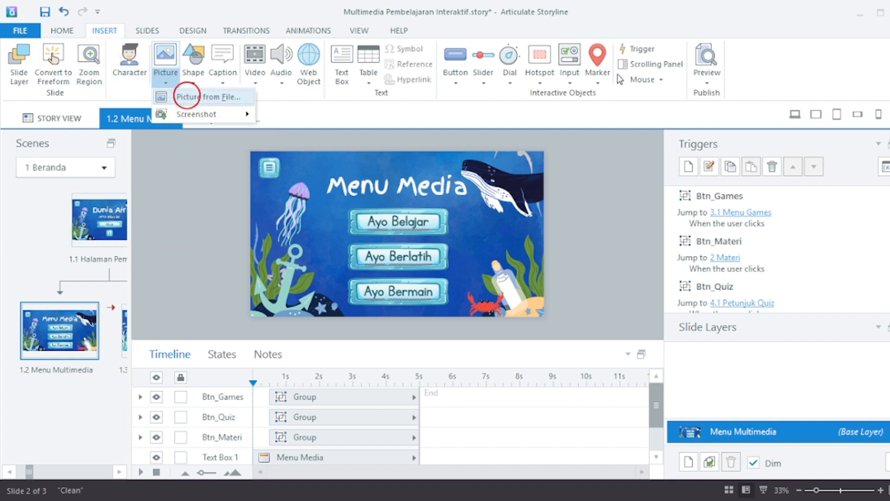
left_click(186, 95)
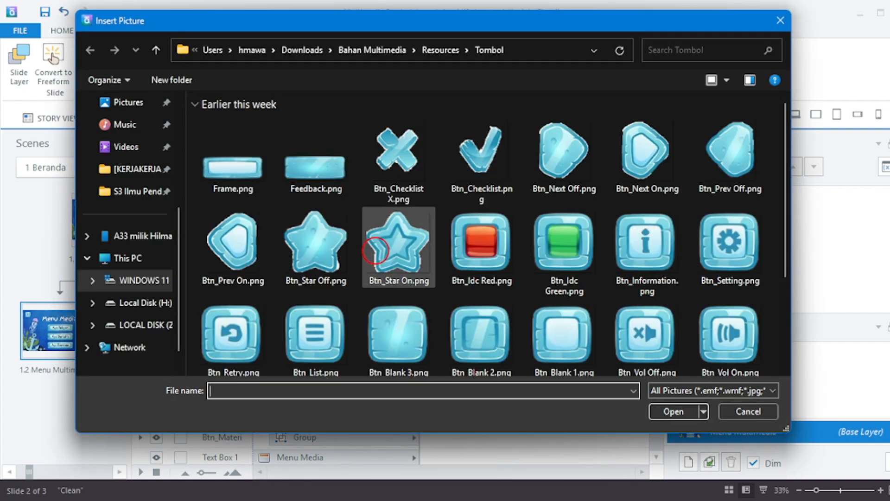
scroll(398, 248, "down", 2)
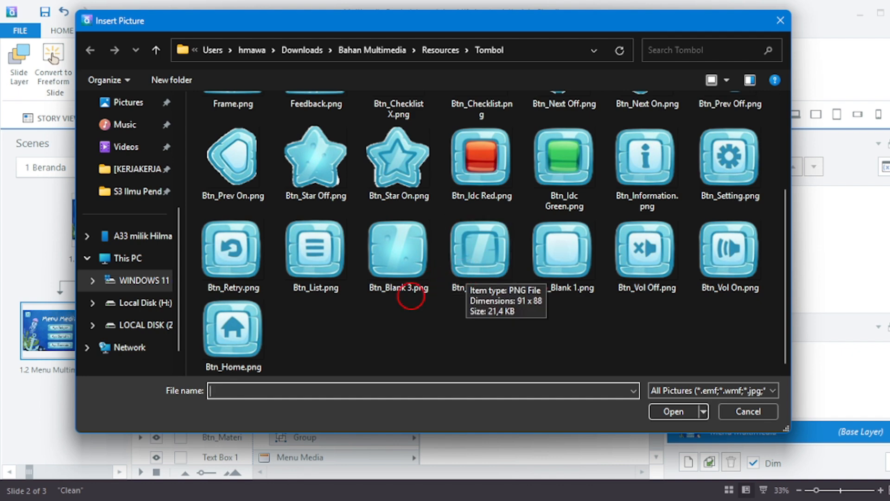
left_click(250, 337)
left_click(690, 416)
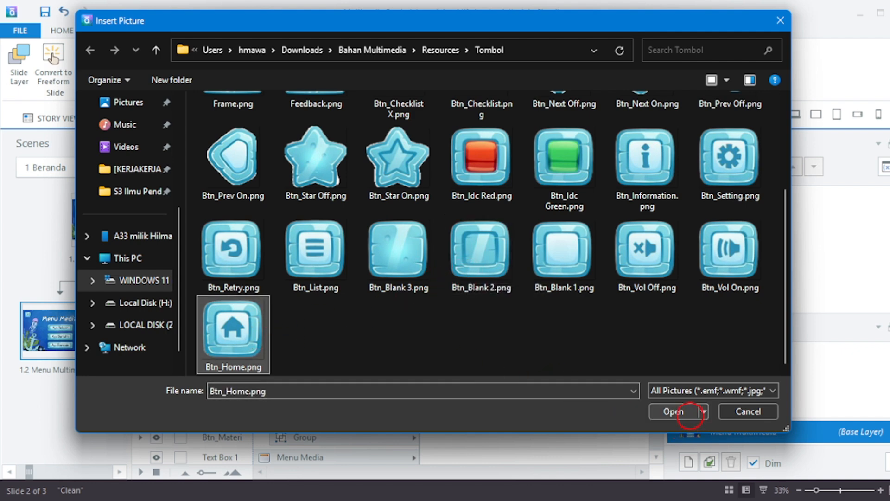
Place the home button right beside the list icon in the slide's upper-left corner and set its width to 100 px
left_click_drag(399, 238, 296, 169)
scroll(252, 193, "up", 3, "ctrl")
left_click_drag(253, 194, 265, 204)
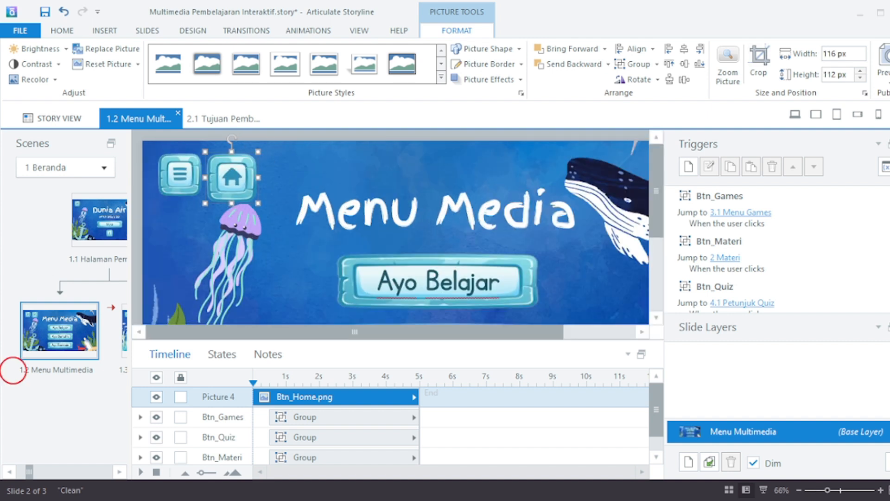
left_click(845, 56)
type("100")
key("Return")
Add Hover, Down, Visited and Disabled states to the home button
left_click(222, 354)
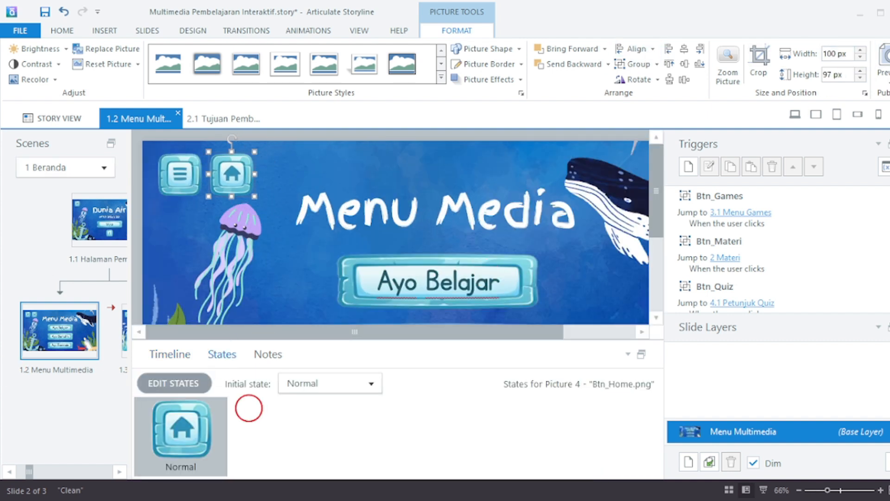
left_click(372, 383)
left_click(302, 399)
left_click(202, 385)
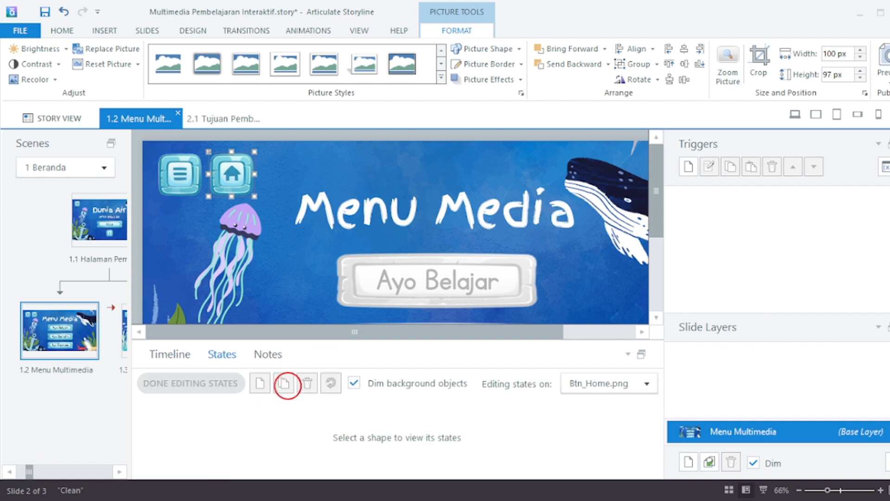
left_click(283, 382)
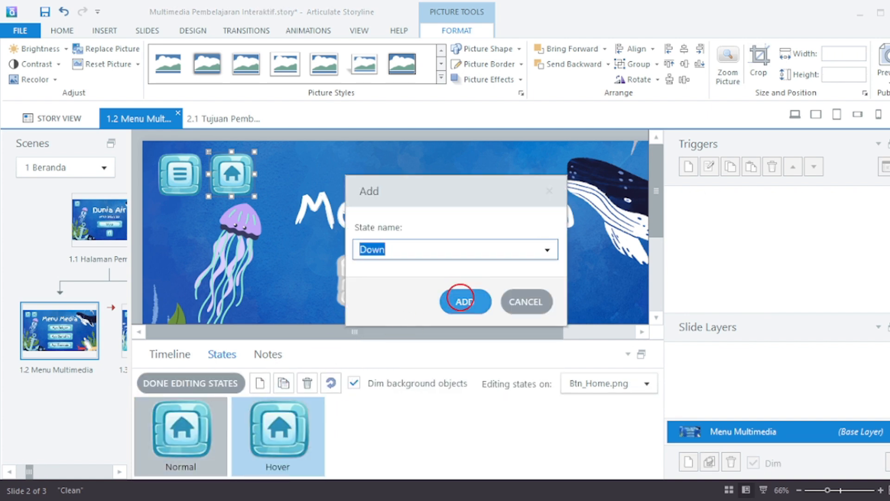
left_click(547, 249)
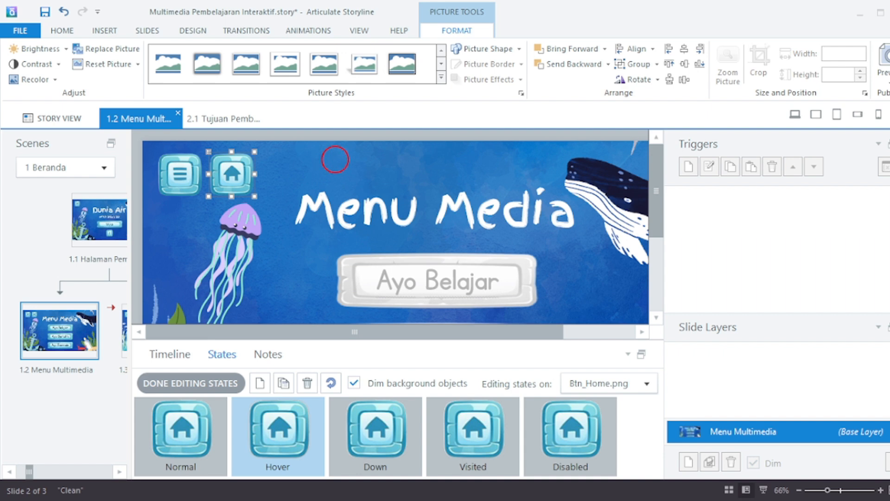
Brighten the home button's Hover state and give it a glow effect
left_click(40, 49)
left_click(49, 134)
left_click(510, 80)
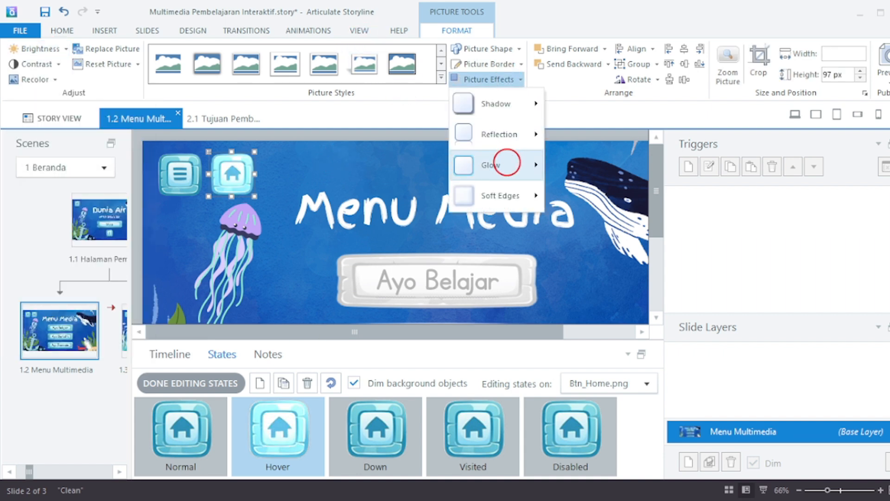
mouse_move(507, 165)
left_click(680, 273)
Darken the home button's Down state and finish editing the states
left_click(354, 423)
left_click(40, 48)
left_click(47, 281)
left_click(190, 383)
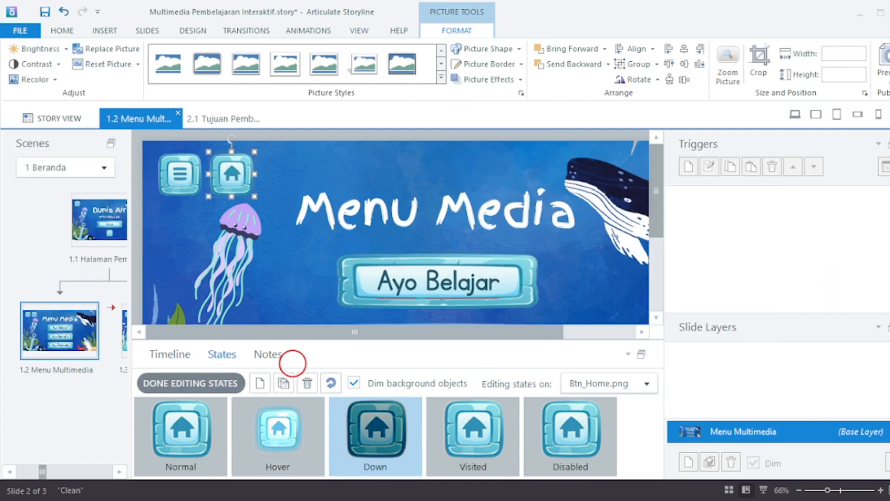
Add a trigger to the home button that jumps to slide 1.1 Halaman Pembuka when it is clicked
left_click(689, 166)
left_click(487, 218)
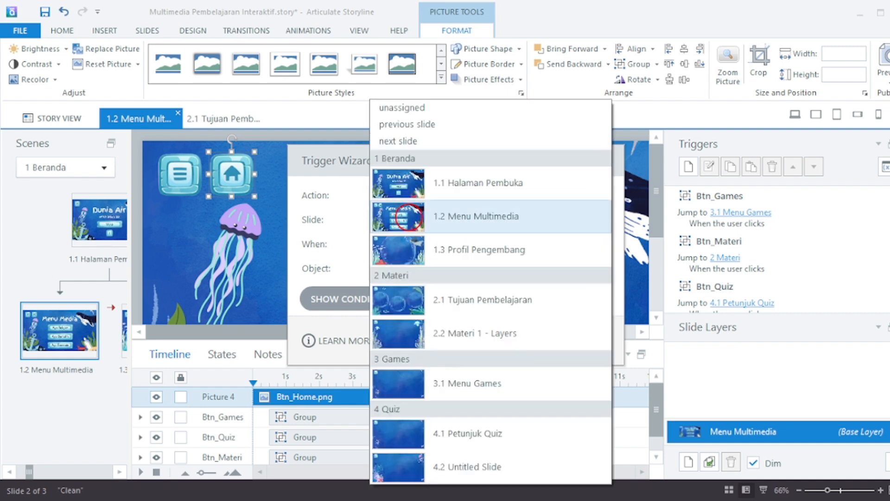
left_click(478, 182)
left_click(460, 239)
left_click(464, 260)
left_click(517, 340)
Rename the home button's timeline object Picture 4 as Btn_Home
double_click(220, 390)
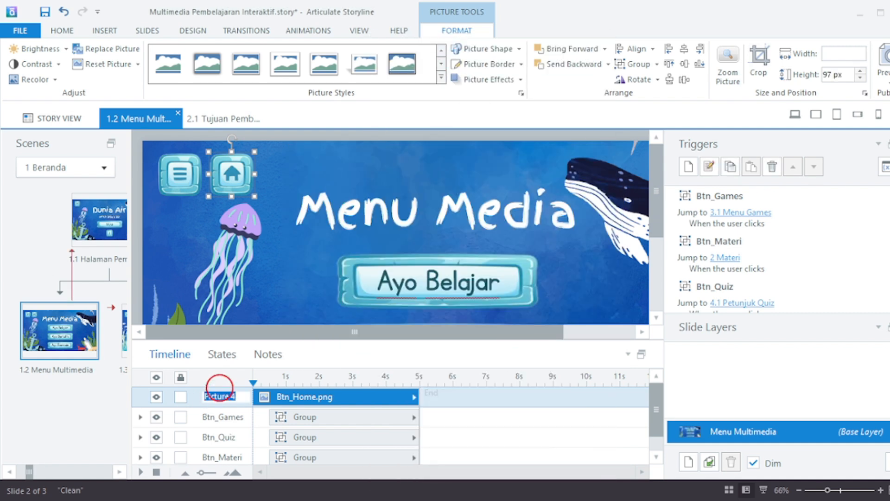
type("Btn_Home")
key("Return")
scroll(482, 235, "down", 2)
left_click(483, 234)
left_click(297, 170)
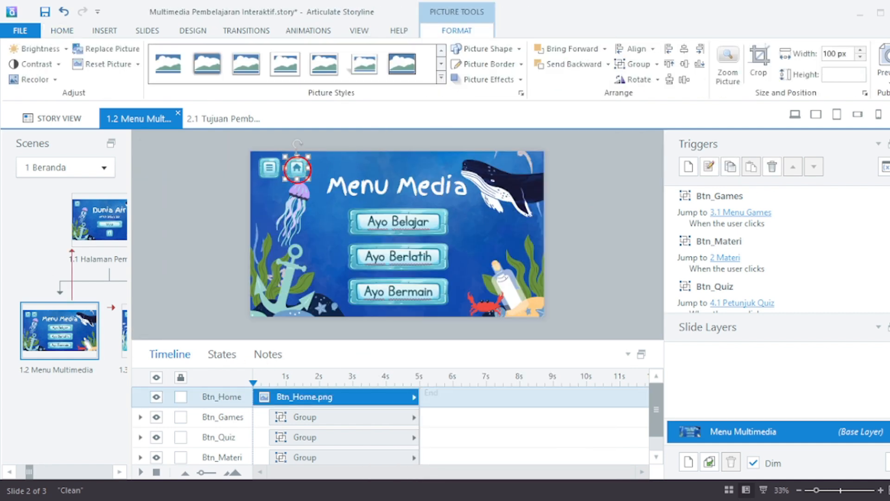
left_click(598, 195)
Open slide 1.3 Profil Pengembang and enter the title "Profil Pengembang"
left_click_drag(28, 471, 77, 471)
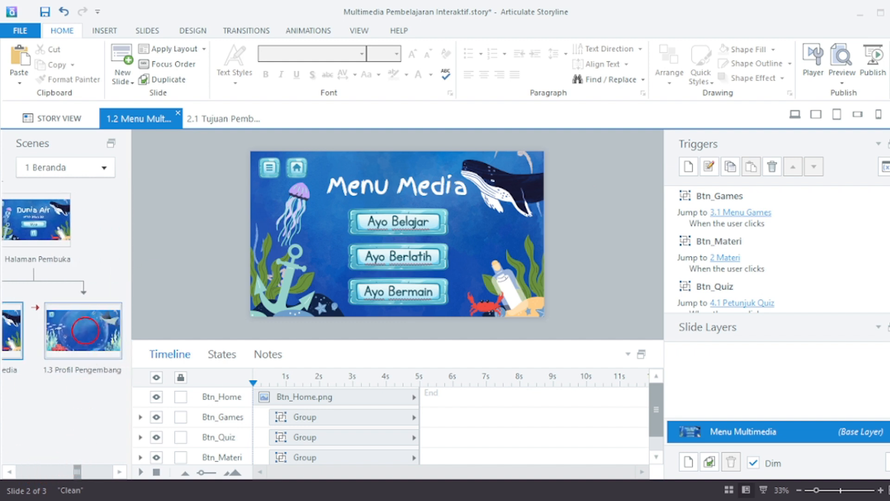
left_click(84, 330)
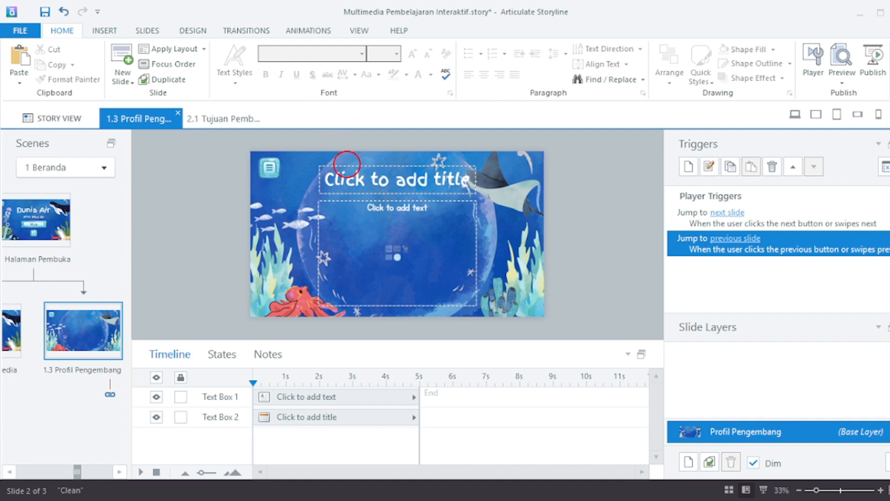
left_click(356, 177)
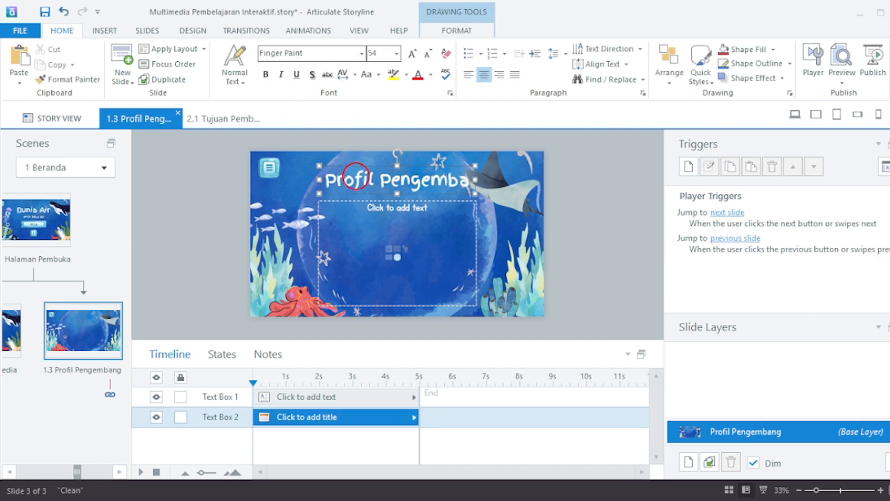
key("Return")
Shrink the text placeholder to the lower part of the profile slide to make room for the title, and left-align the title
left_click_drag(397, 193, 398, 256)
left_click(476, 246)
left_click(405, 217)
left_click(468, 74)
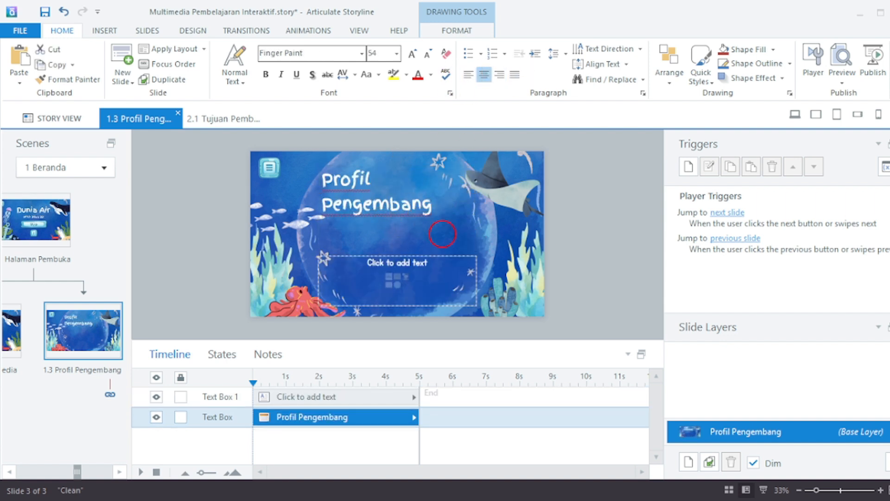